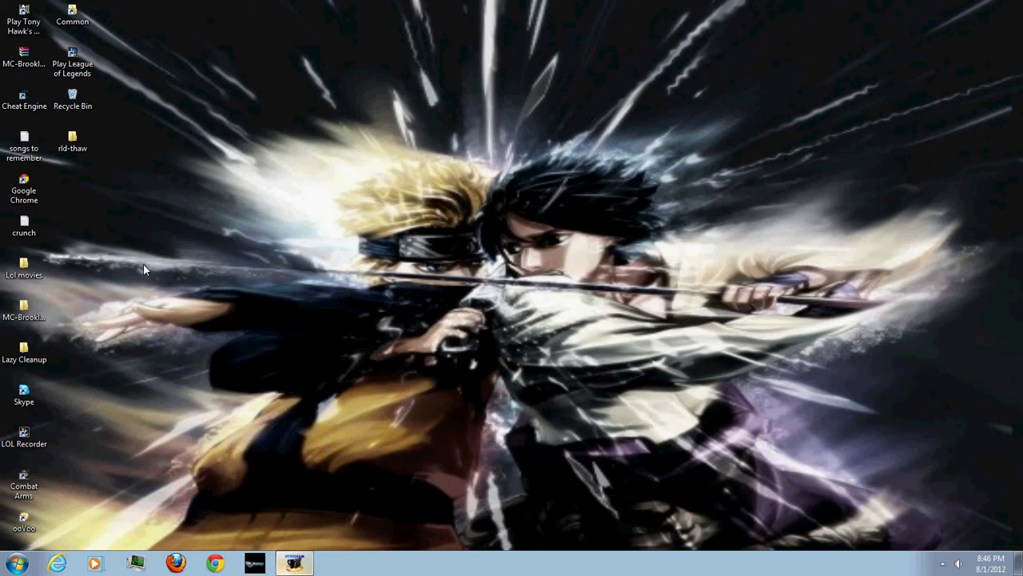
Step: Launch Tony Hawk's American Wasteland launcher and view Player 2's gamepad bindings
double_click(23, 20)
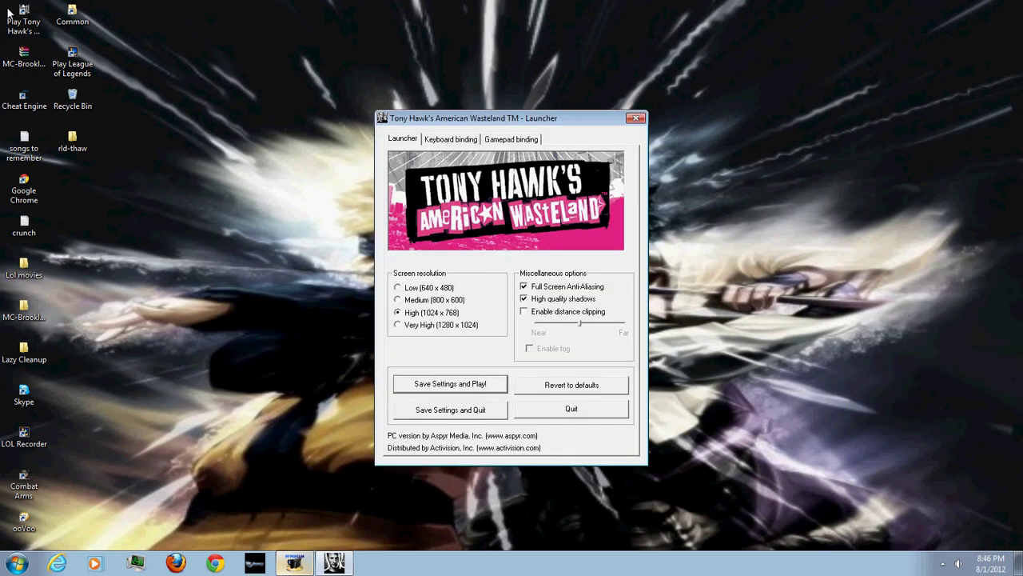
left_click(451, 139)
left_click(512, 139)
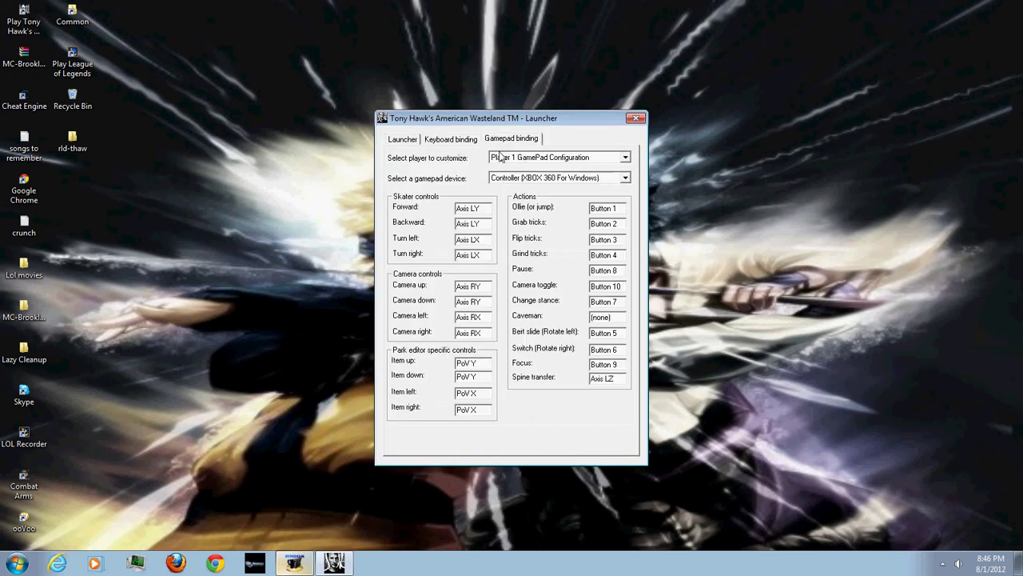
left_click(559, 157)
Step: Switch the launcher to the Player 1 keyboard binding settings
left_click(522, 172)
left_click(559, 157)
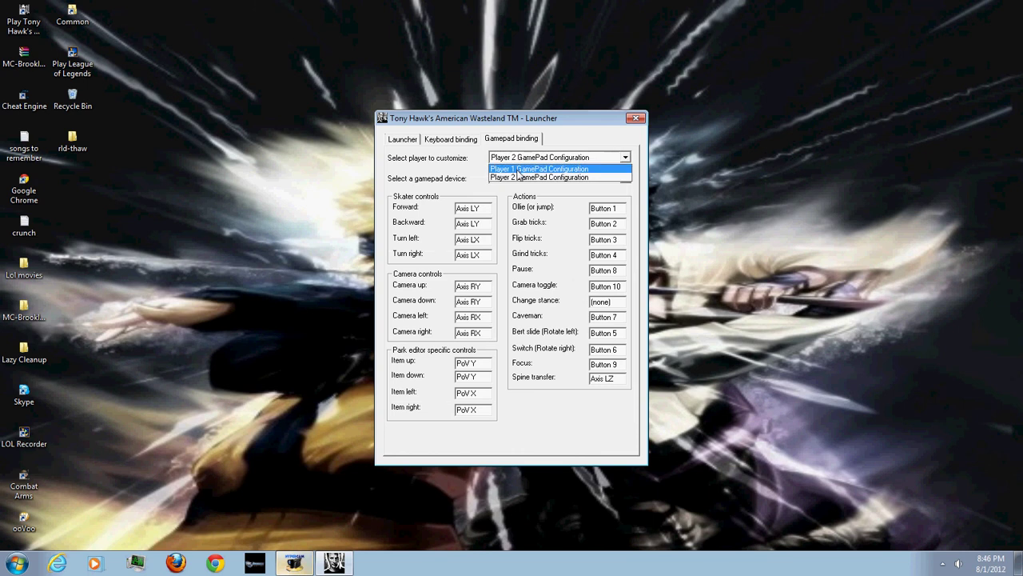
left_click(521, 167)
left_click(457, 143)
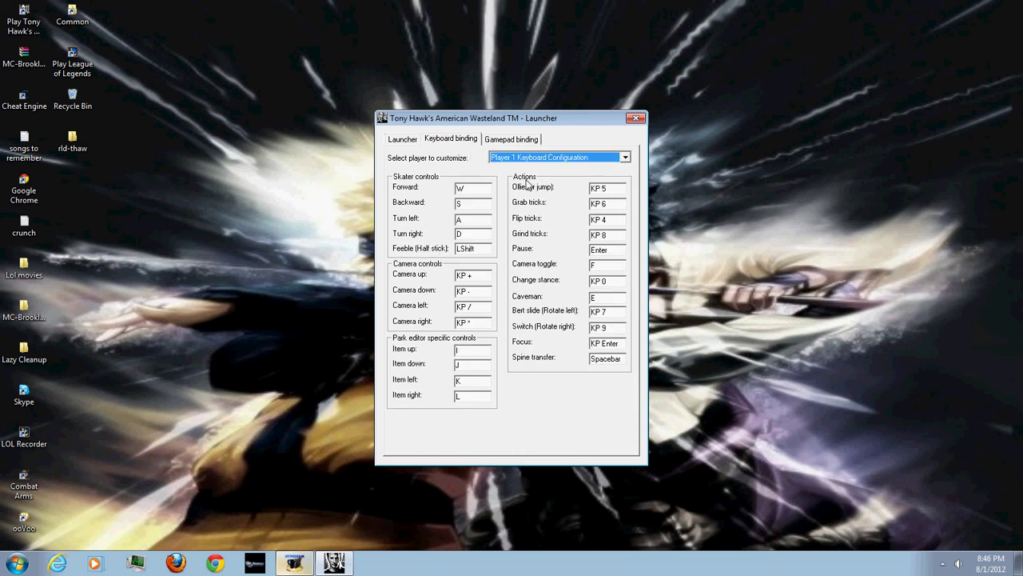
Step: Check Player 2 Keyboard Configuration and the gamepad player list, then go back to the Launcher tab
left_click(542, 158)
left_click(564, 157)
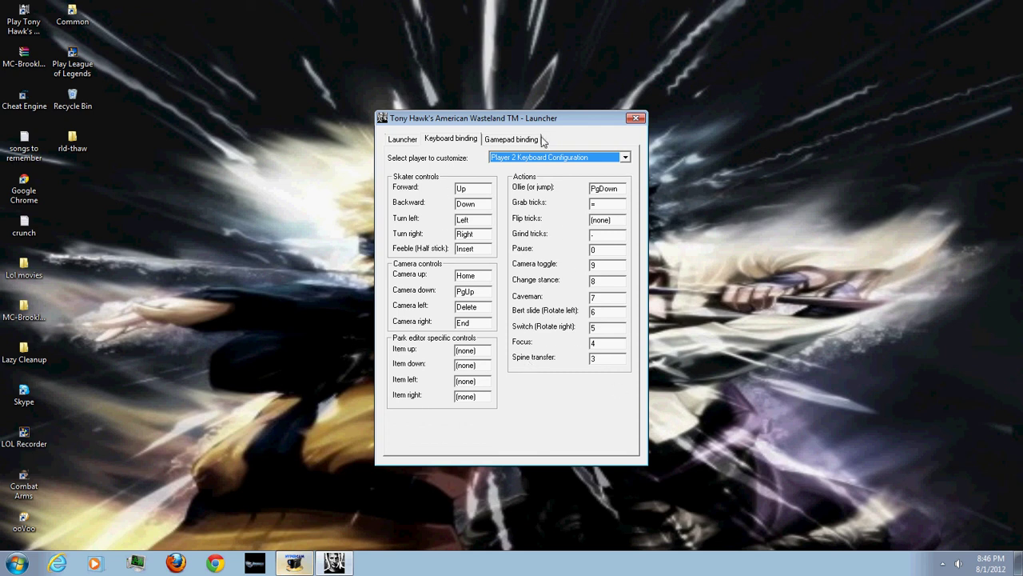
left_click(511, 139)
left_click(560, 157)
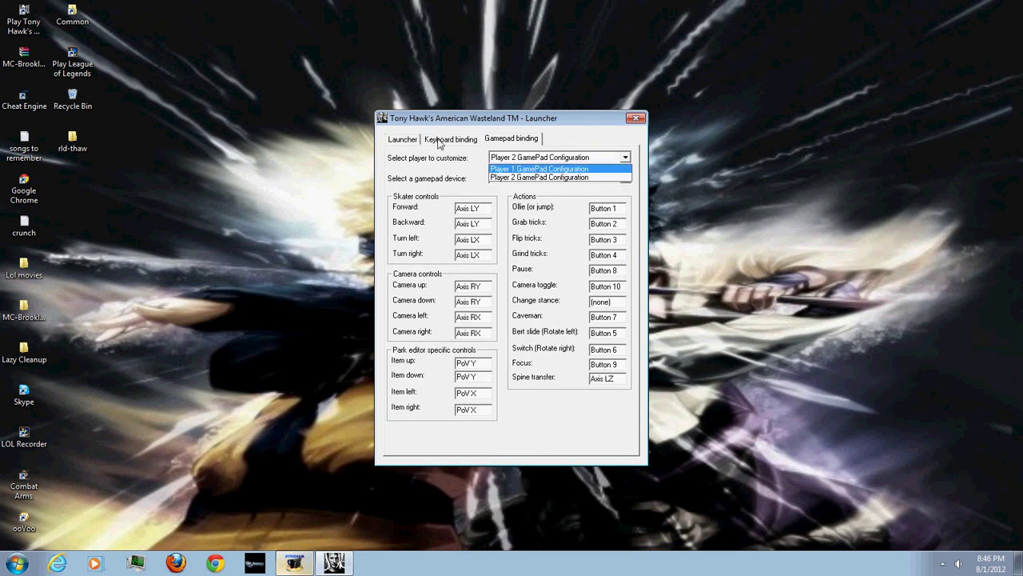
left_click(444, 139)
left_click(403, 139)
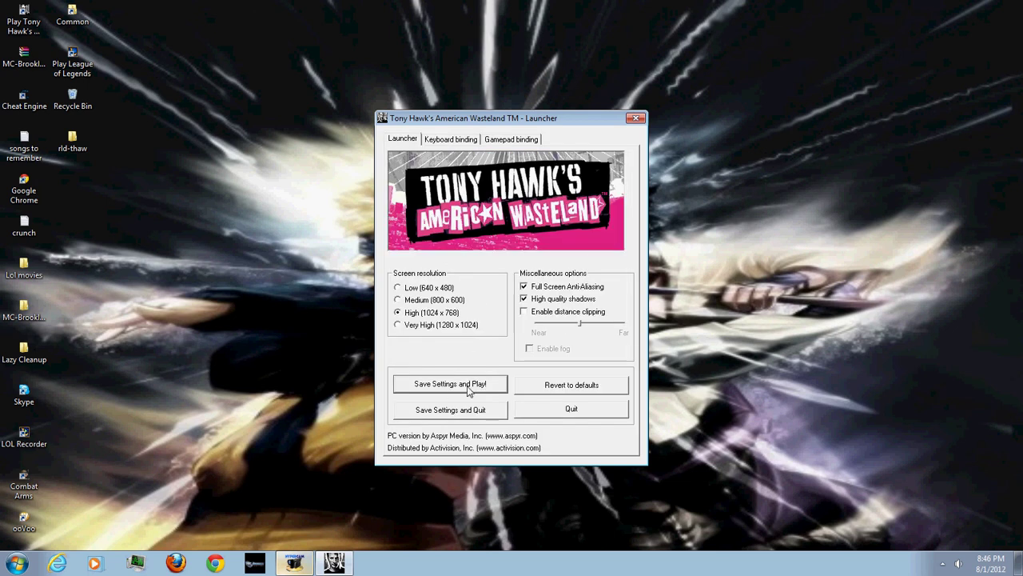